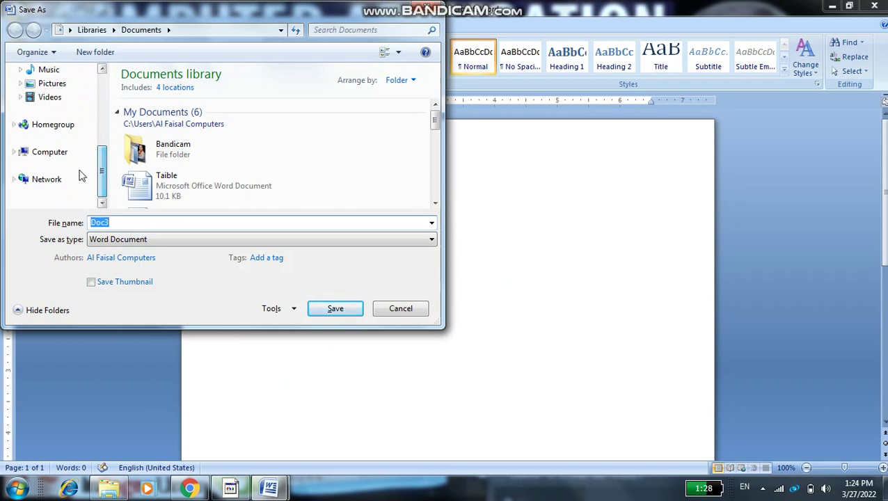
Save the blank document to Local Disk (D:) under the name 'Ms Word 27-3-2022'
left_click(14, 153)
double_click(230, 134)
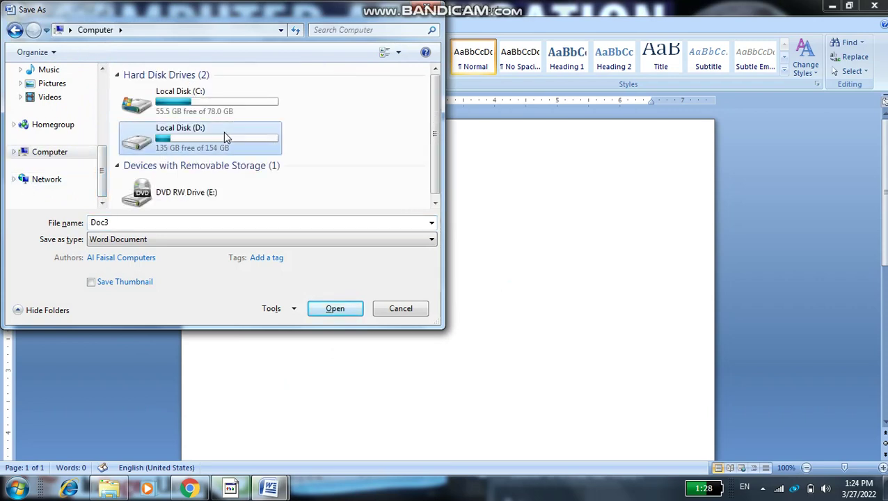
double_click(178, 224)
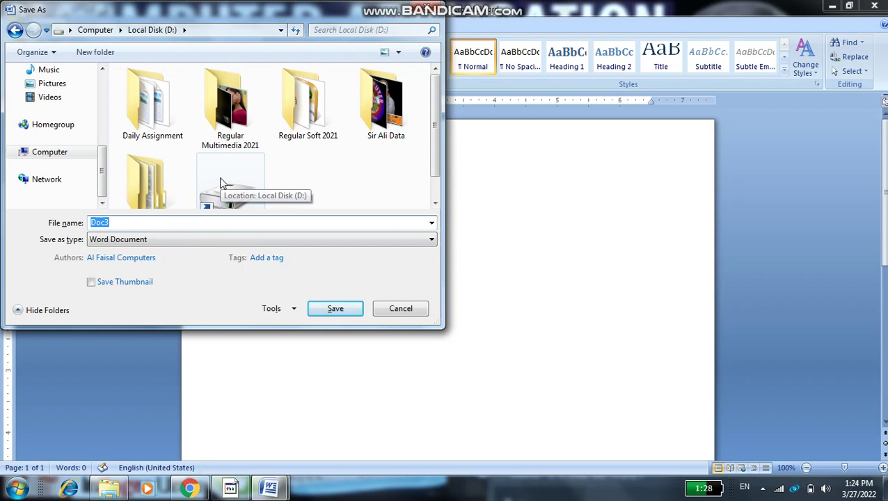
type("Ms")
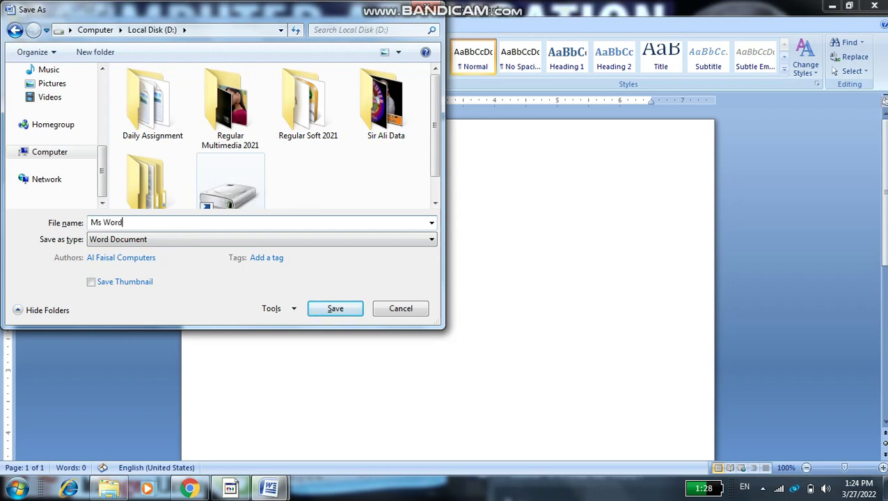
type(" Word ")
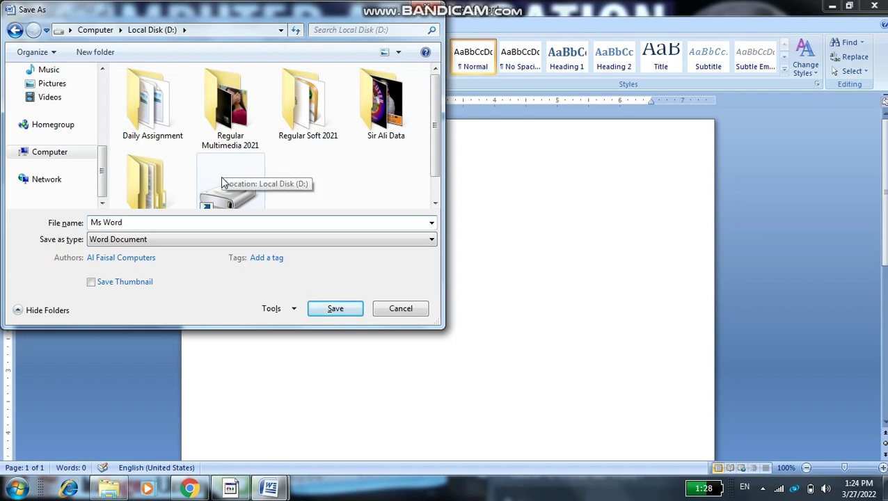
type("3")
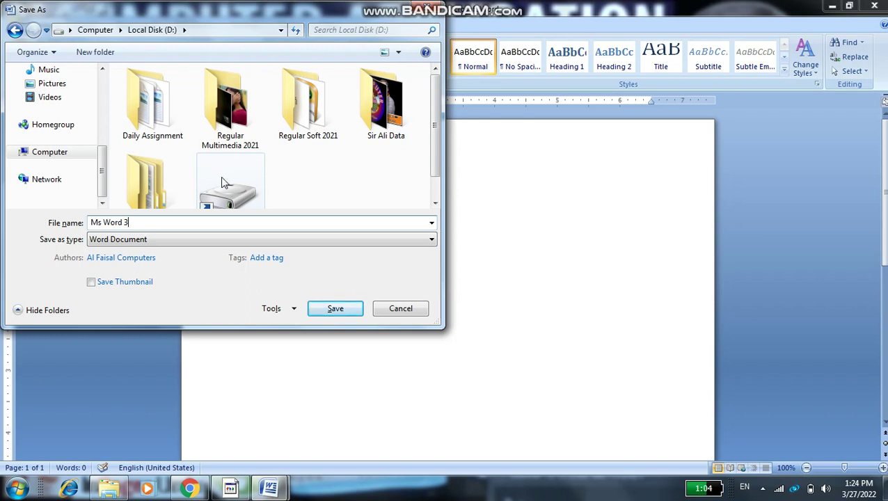
type("0-27-3-2022")
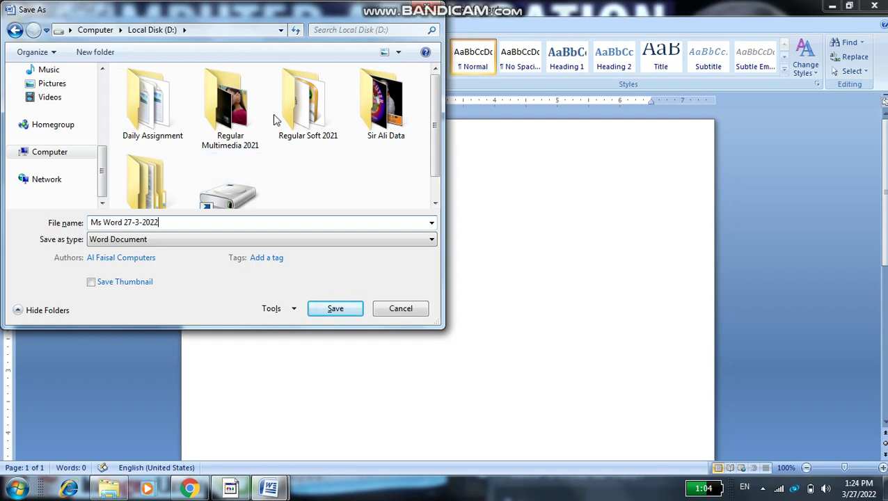
left_click(322, 310)
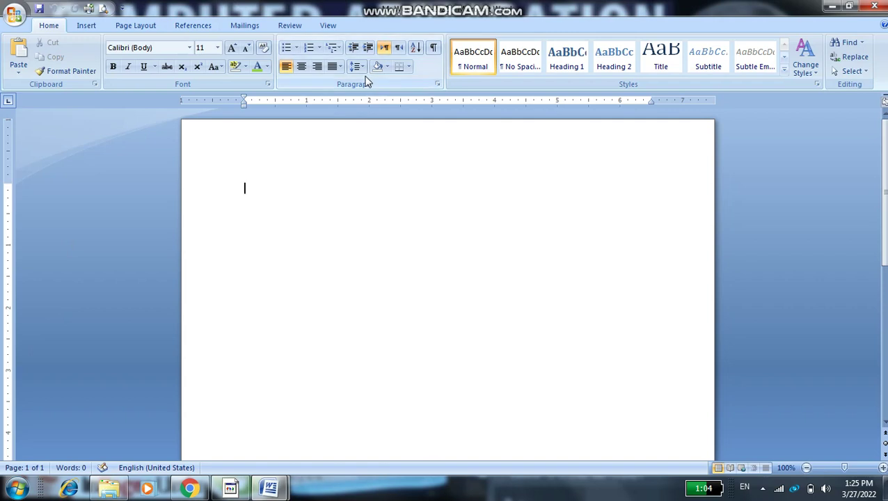
Set portrait orientation and A4 paper size (8.27" x 11.69"), then save the document
left_click(126, 25)
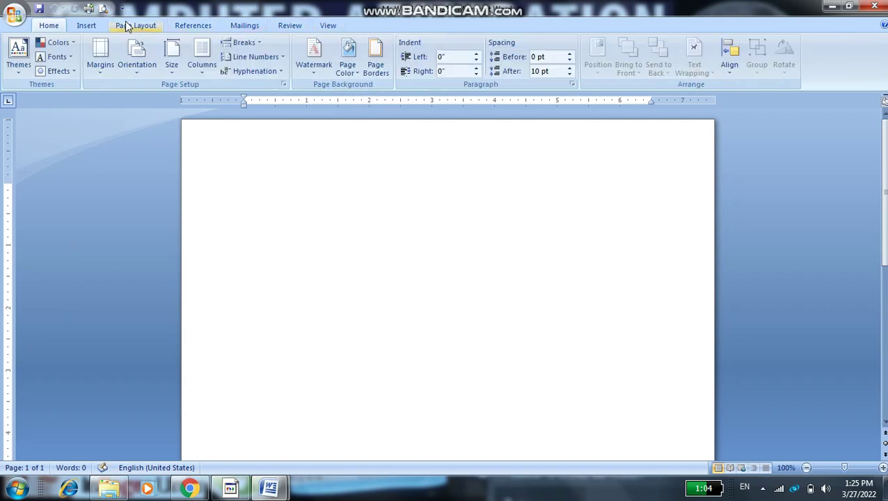
left_click(139, 70)
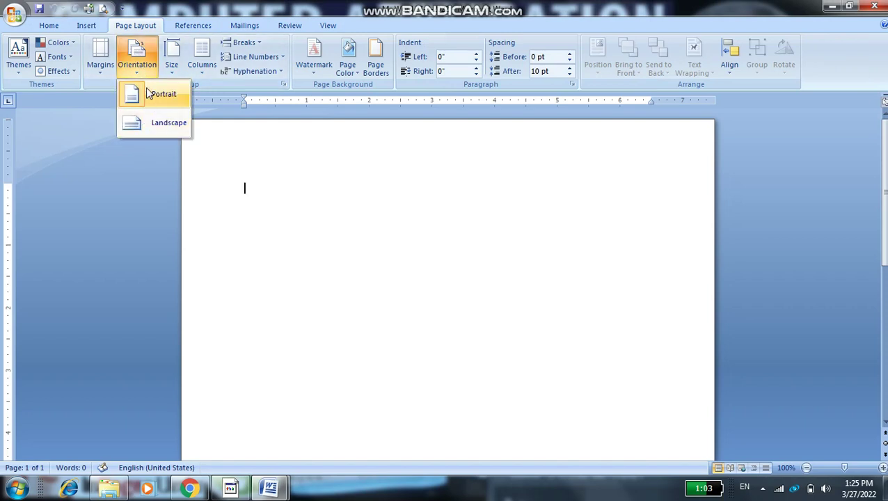
left_click(149, 93)
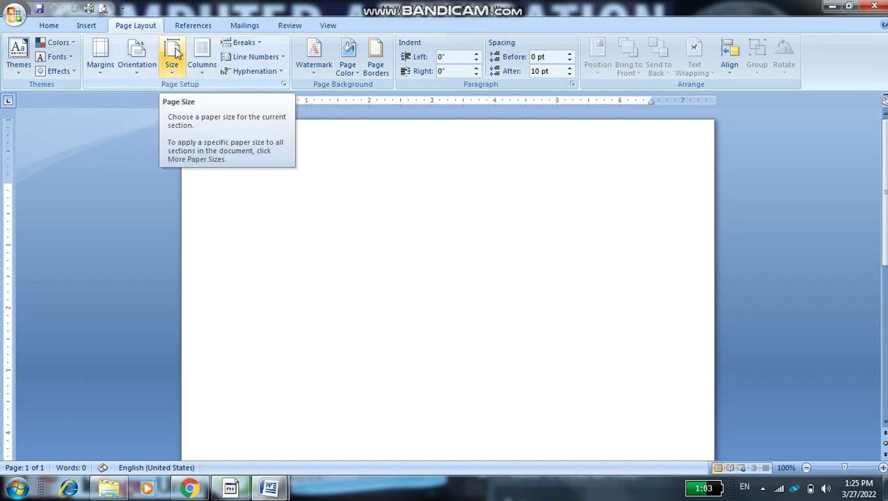
left_click(174, 56)
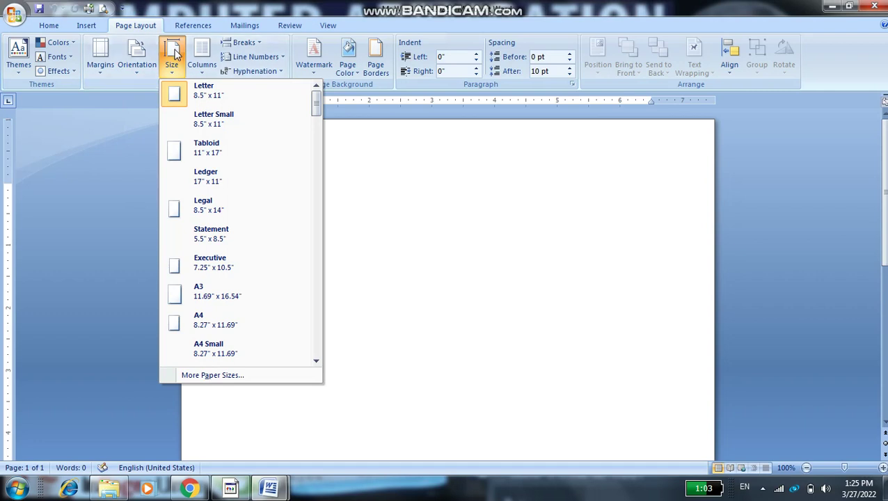
left_click(185, 322)
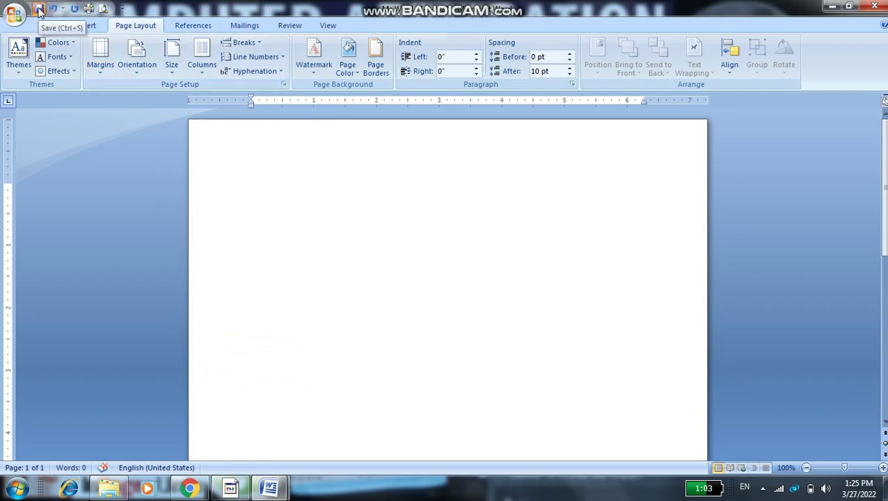
left_click(39, 12)
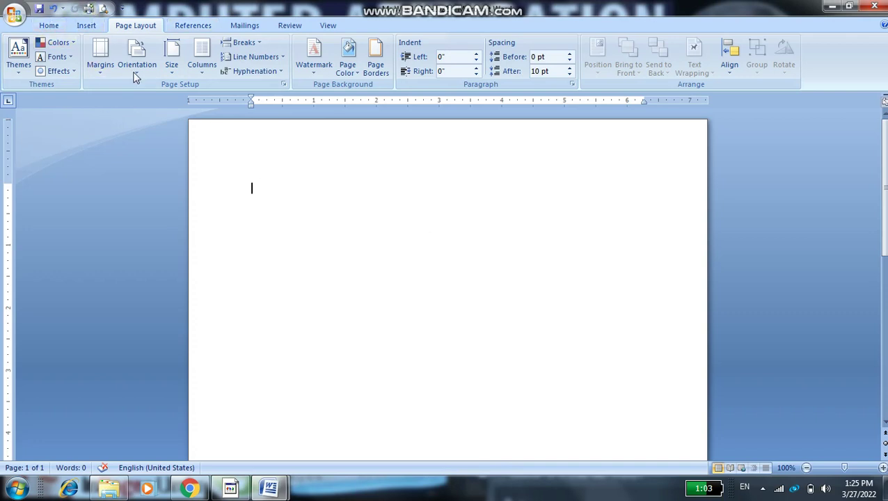
left_click(48, 25)
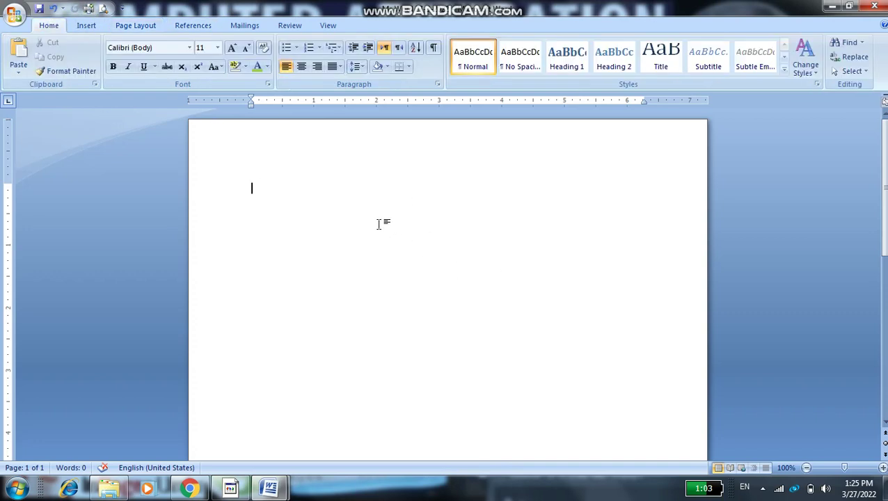
type("=rand()")
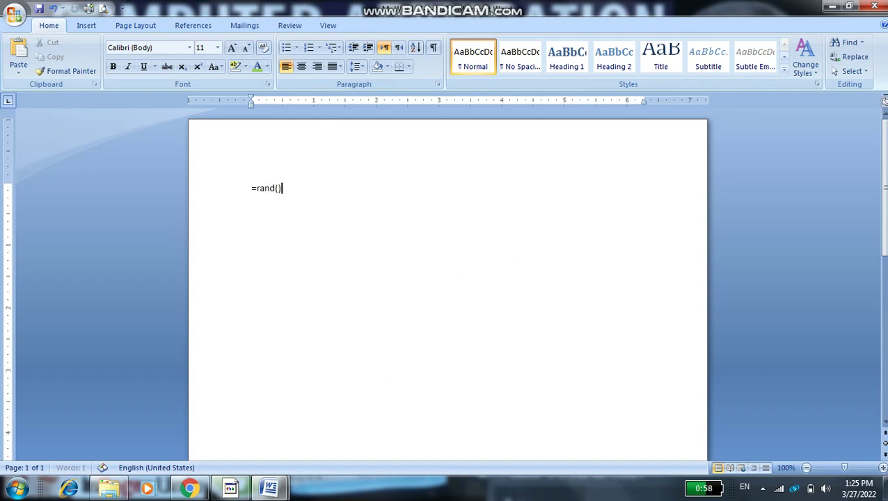
key("Return")
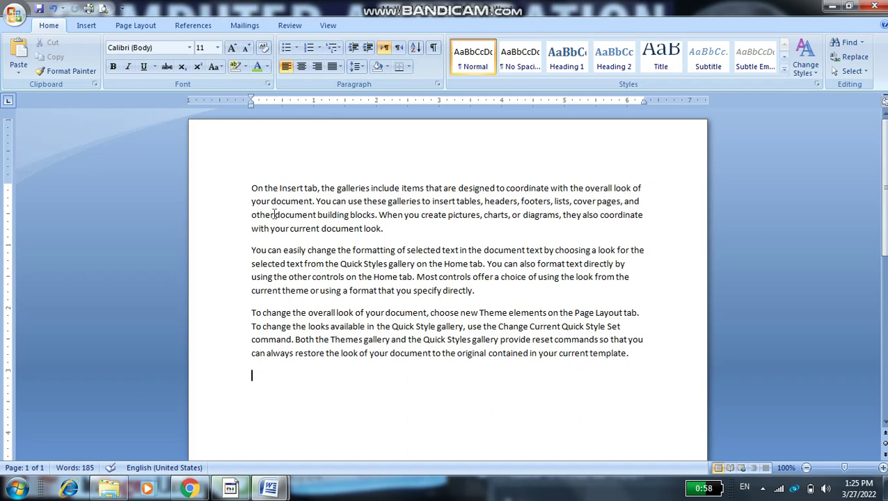
left_click_drag(248, 187, 418, 171)
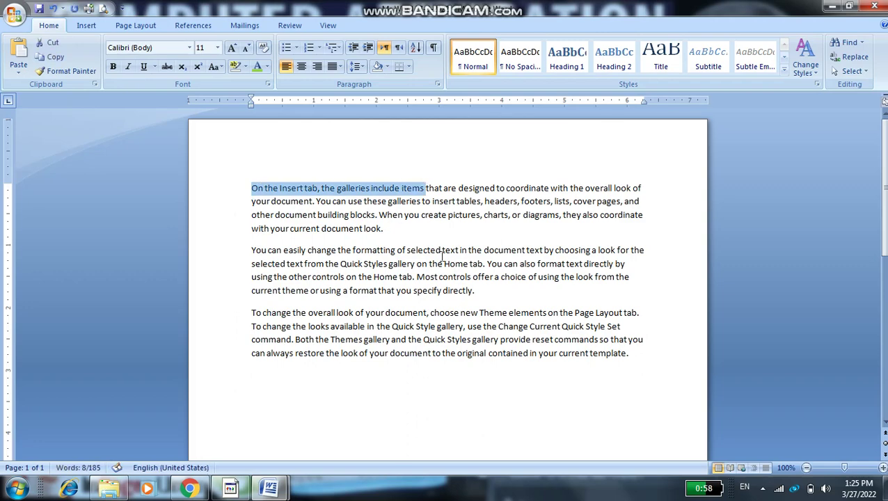
left_click(341, 263)
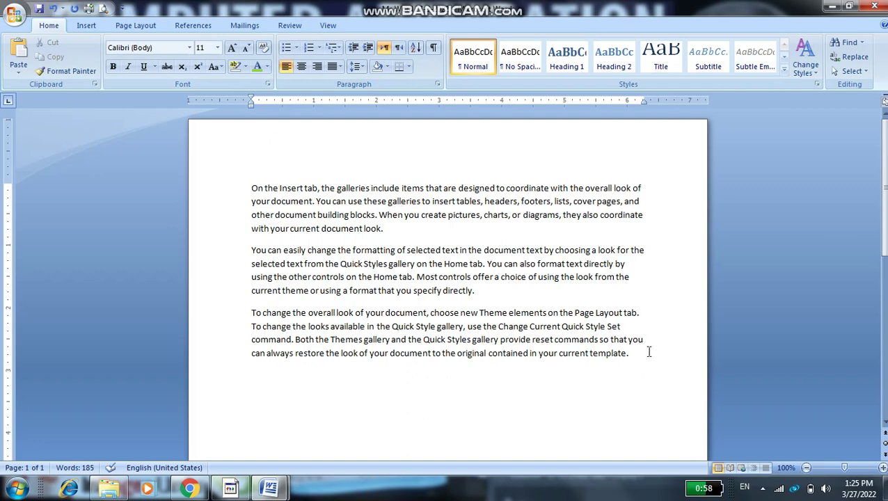
left_click_drag(676, 378, 53, 150)
key("Delete")
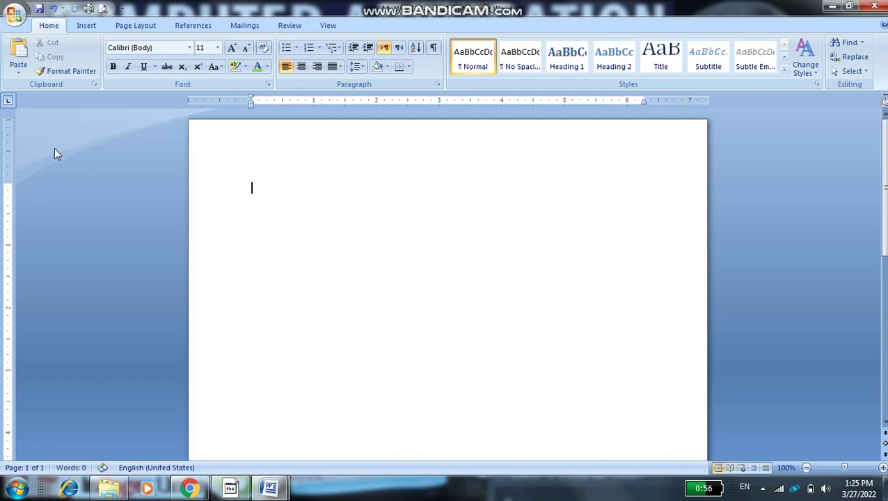
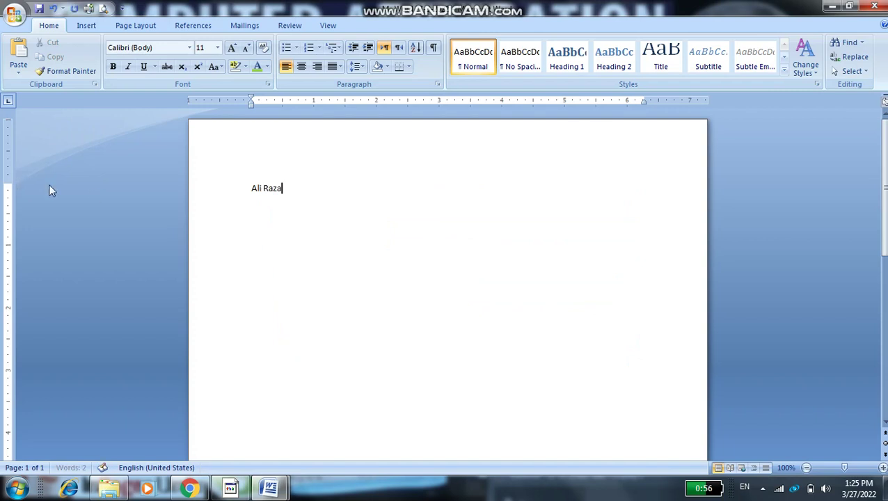
Type a name on the first line and format it bold, red, 22 pt
left_click_drag(303, 187, 222, 180)
left_click(113, 66)
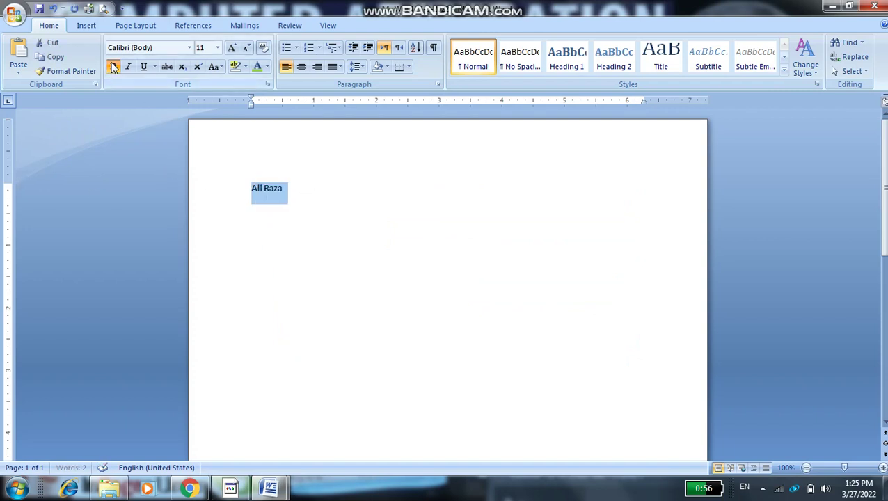
left_click(267, 67)
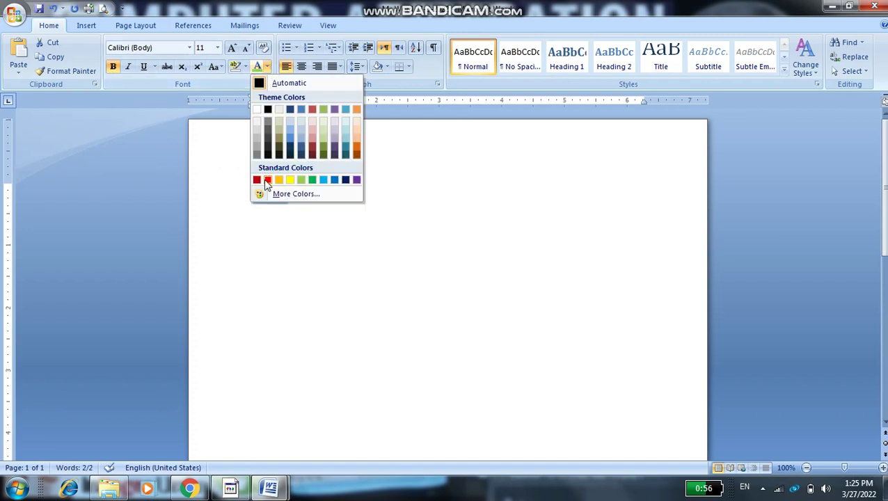
left_click(232, 48)
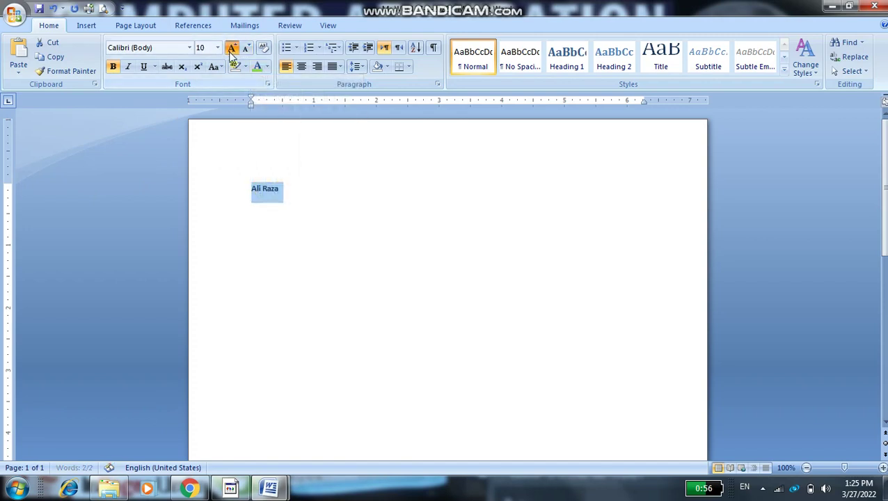
left_click(231, 47)
left_click(231, 48)
left_click(231, 48)
left_click(232, 48)
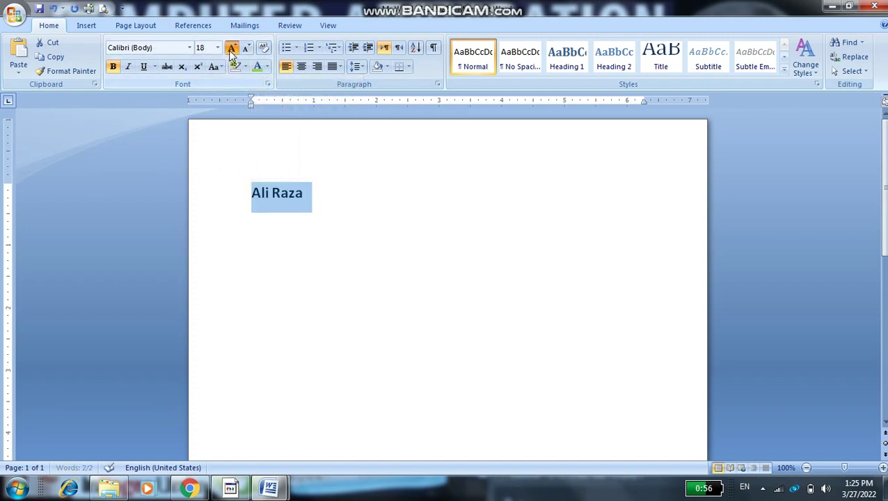
left_click(232, 48)
left_click(232, 47)
left_click(267, 67)
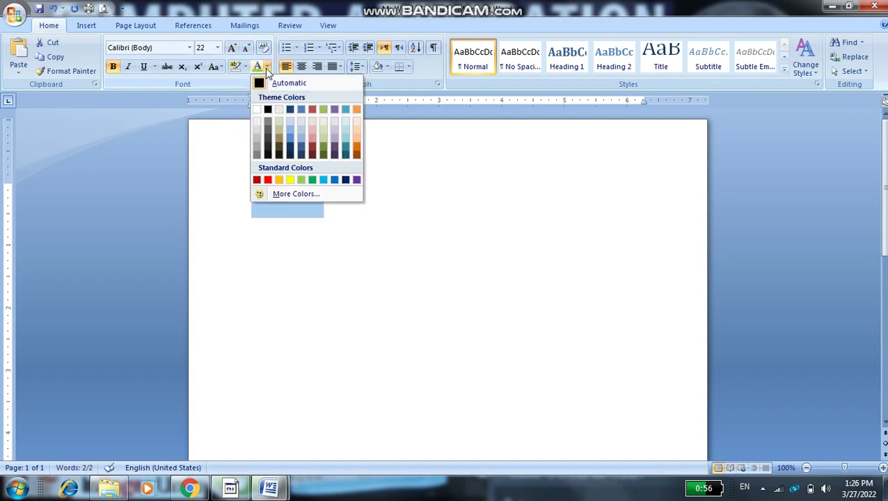
left_click(269, 181)
Type stray test letters after the name and start erasing them with Backspace
left_click(362, 226)
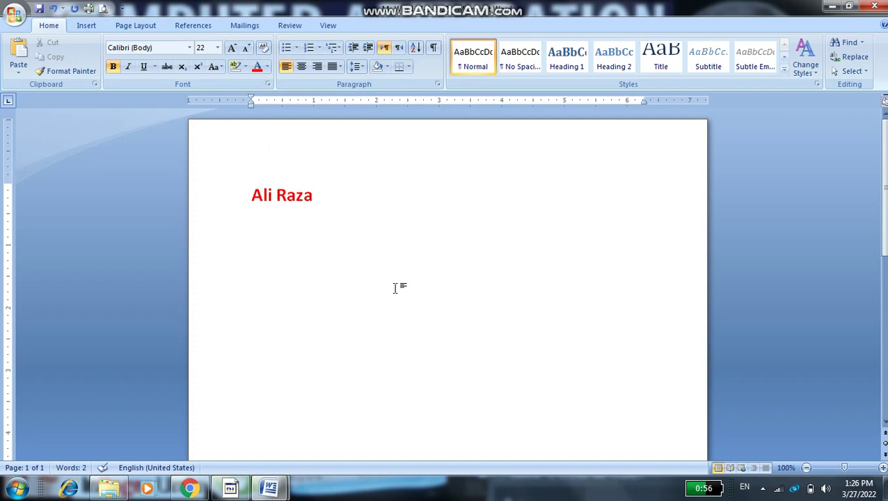
type("fgdffgd")
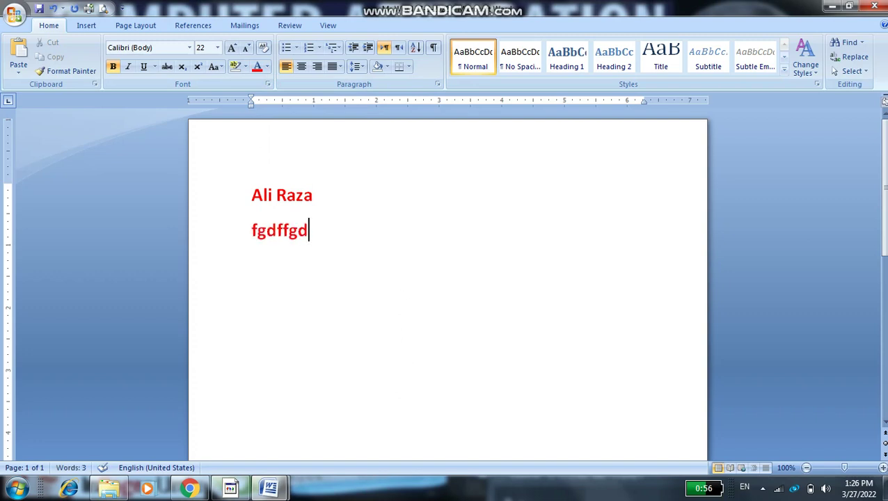
key("BackSpace")
key("BackSpace")
key("BackSpace")
key("BackSpace")
key("BackSpace")
key("BackSpace")
key("BackSpace")
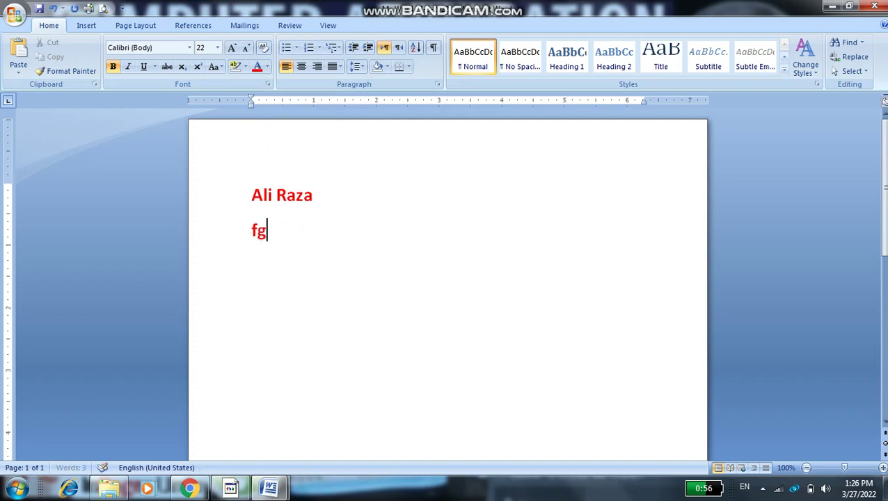
key("BackSpace")
key("BackSpace")
key("BackSpace")
key("BackSpace")
key("BackSpace")
key("BackSpace")
key("BackSpace")
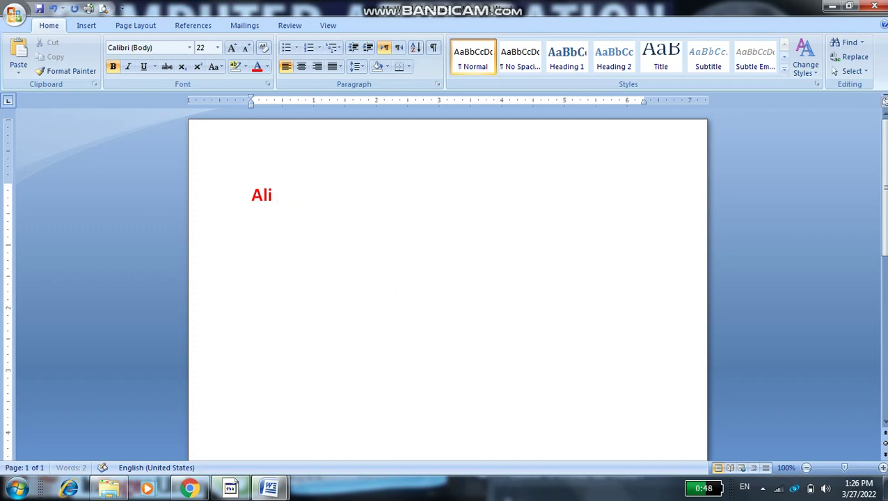
Delete the leftover red word and reset the text to plain 11-point, non-bold formatting
key("BackSpace")
key("BackSpace")
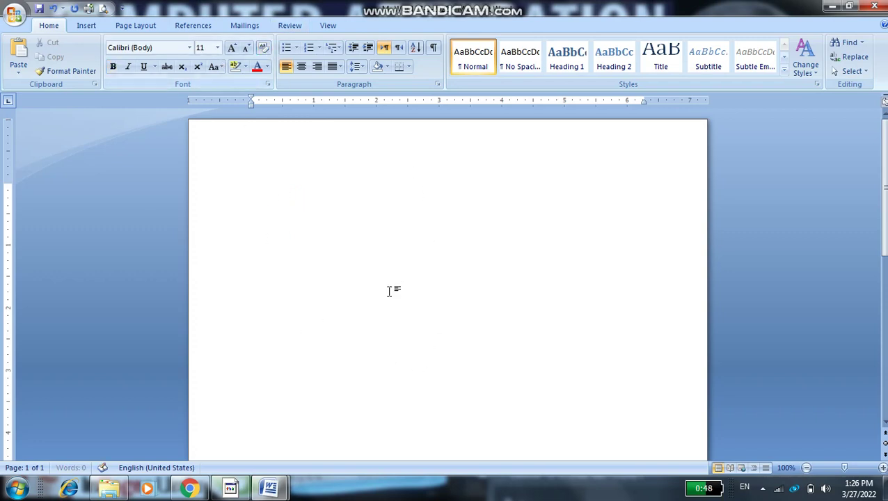
key("BackSpace")
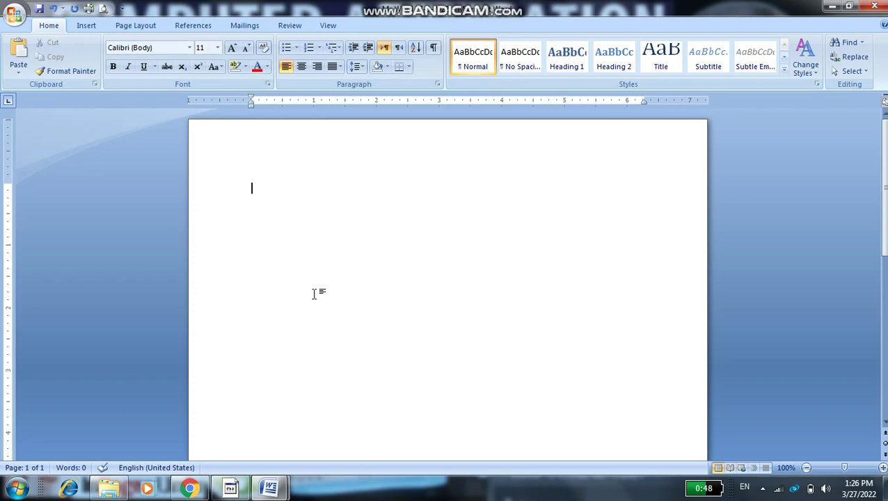
left_click(884, 488)
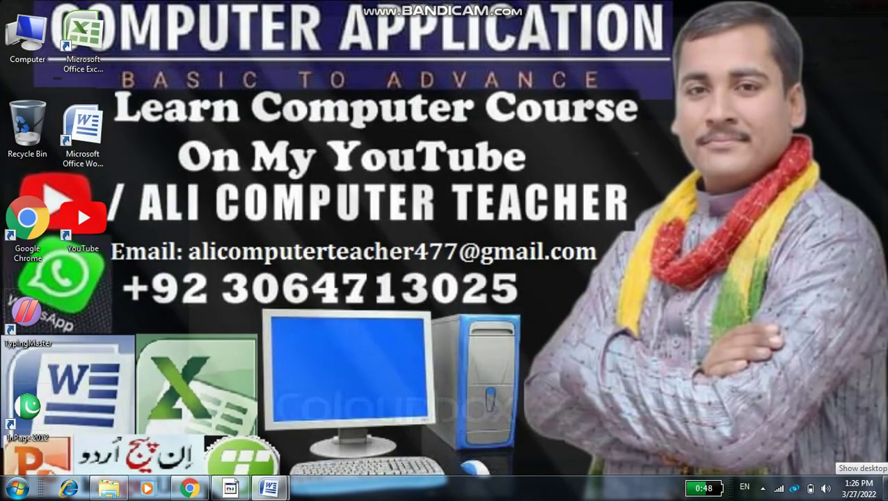
left_click(884, 487)
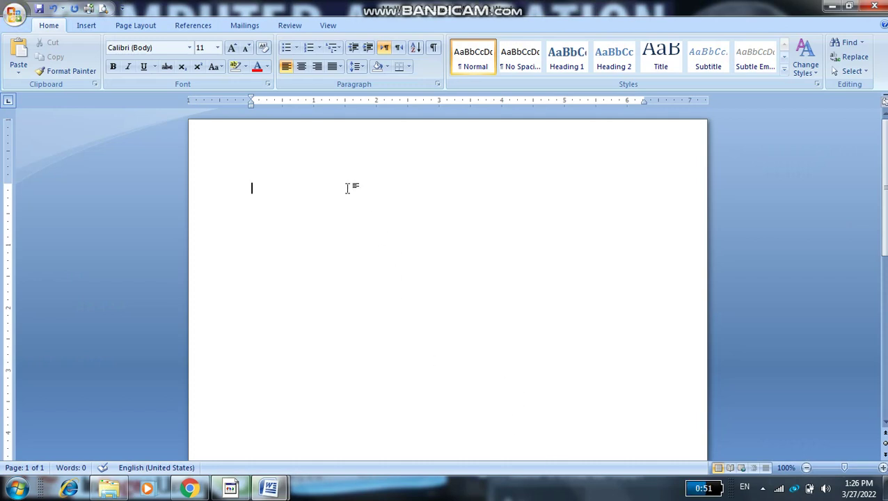
Type random-text lines such as 'gwdyjgjhdd', 'ftgsrt', 'er' and 'ertr', each on its own line
type("gwdyjgjhdd")
key("Return")
type("sd")
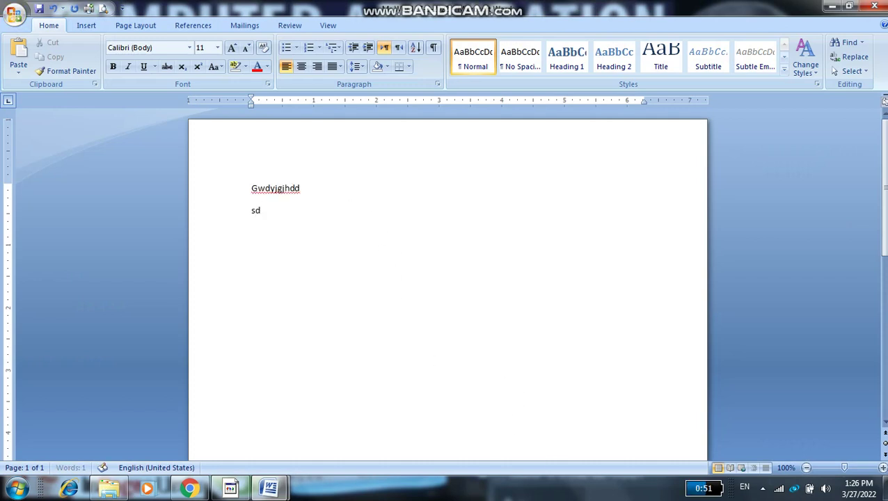
type("asdfasifyuidyfusdyfuisdggjf")
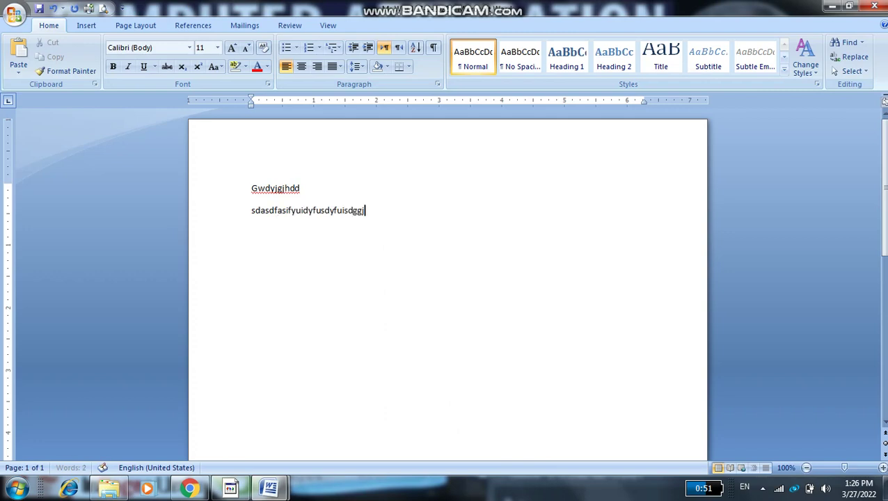
key("Return")
type("ftgsrt")
key("Return")
type("er")
key("Return")
type("ertr")
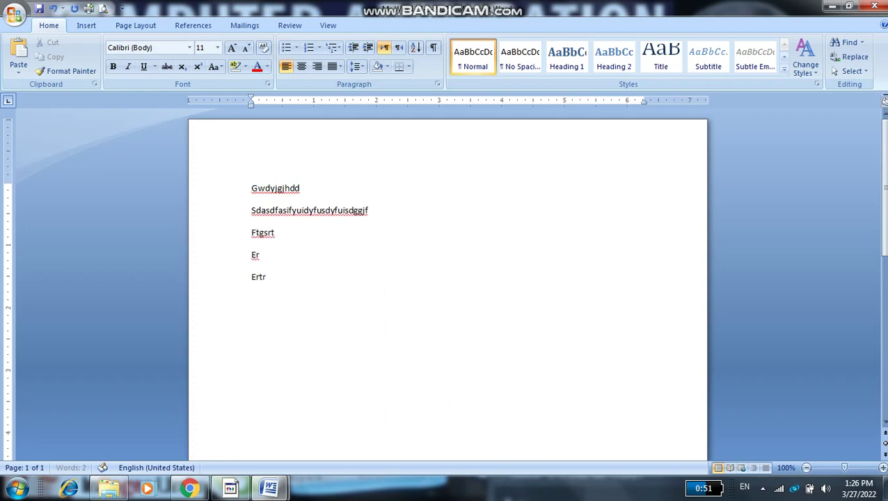
key("Return")
type("t")
key("Return")
type("eriofjdilfjihfeht9we")
type("hthpih")
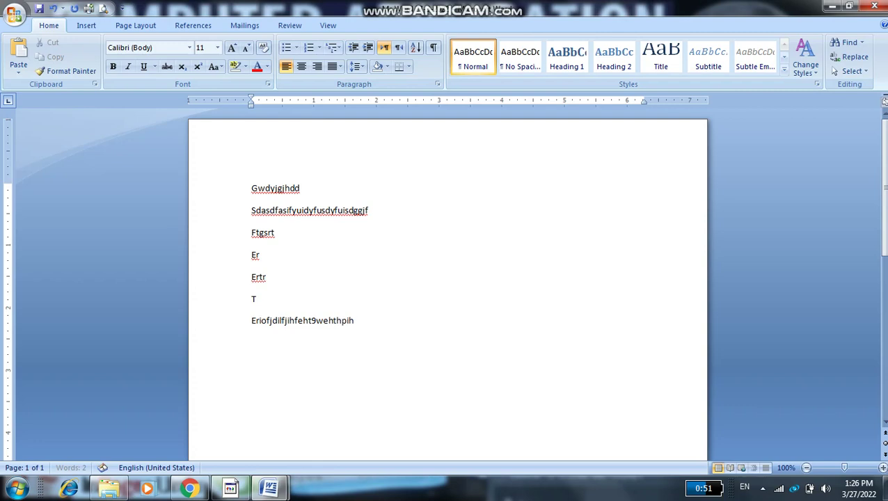
type("ejfjsdlhg")
key("Return")
key("Return")
type("sdkfnsdkljnhfsdjkfhksdl")
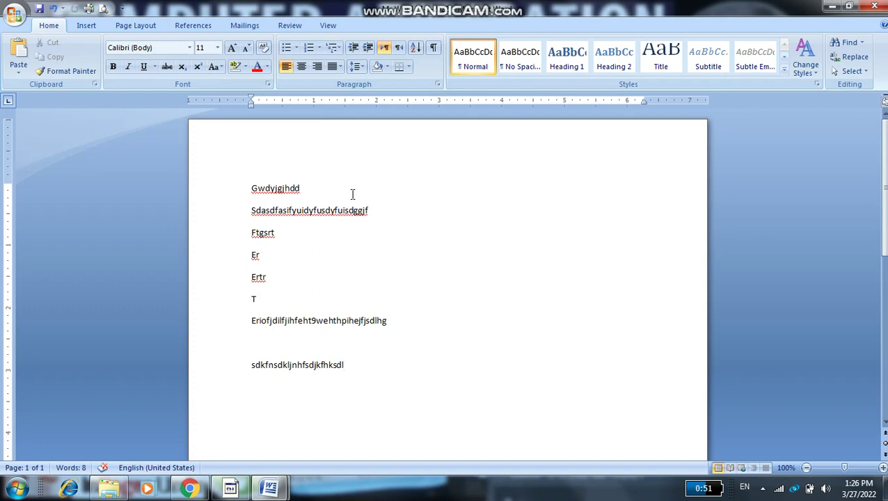
Add the lines 'Erydyheye', 'Yr Yer Yer Y Er Y' and 'eryery' at the empty line
scroll(223, 234, "down", 6)
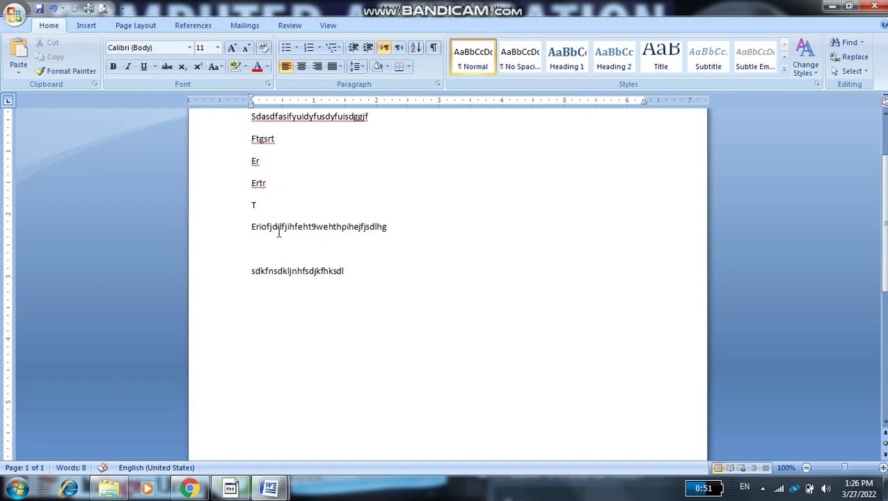
scroll(277, 232, "up", 6)
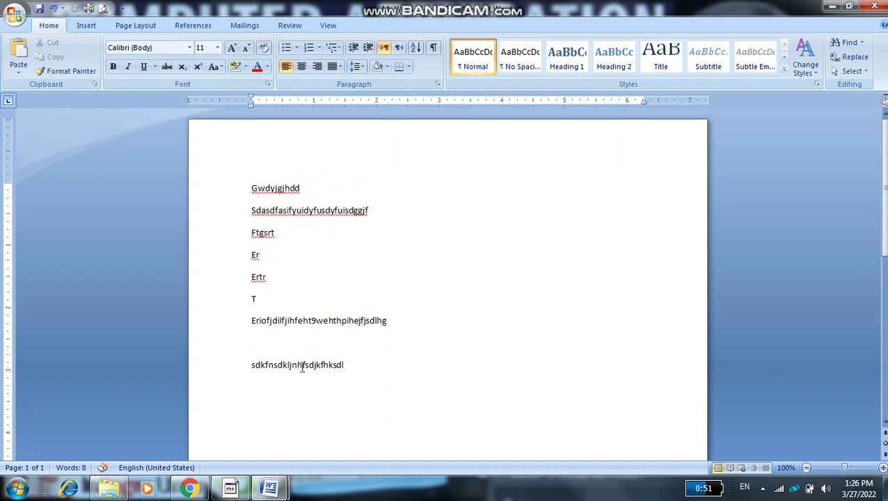
left_click(285, 339)
type("Erydyheye")
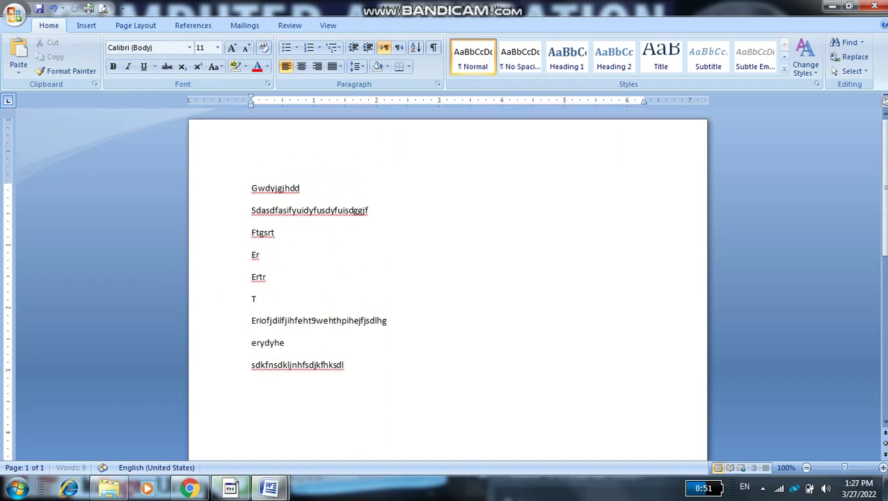
key("Return")
type("Yr Yer Yer Y Er Y")
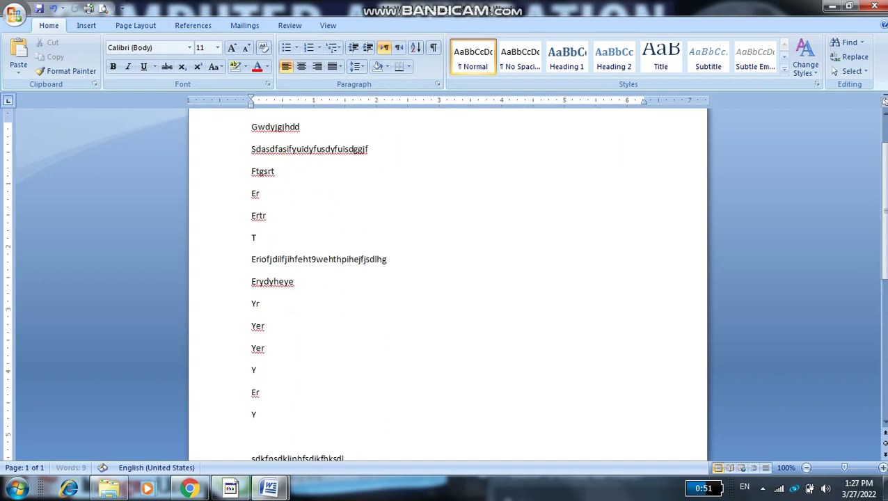
key("Return")
type("eryery")
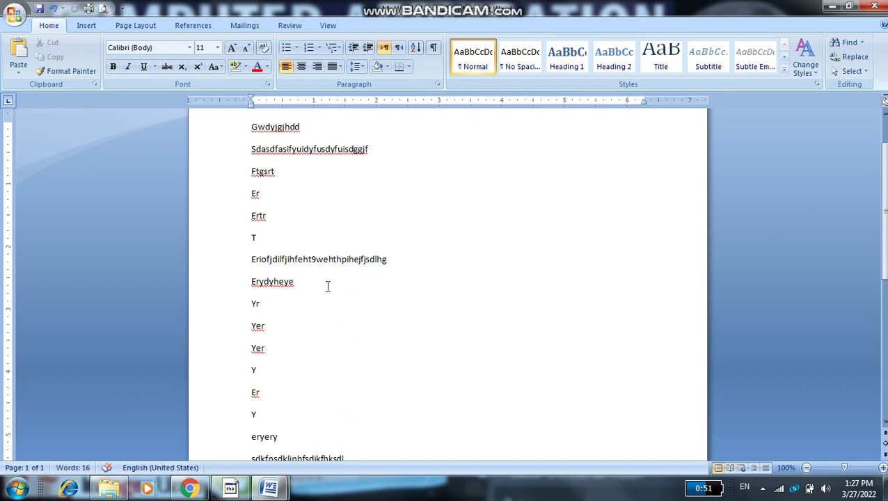
scroll(372, 216, "up", 2)
scroll(312, 231, "down", 4)
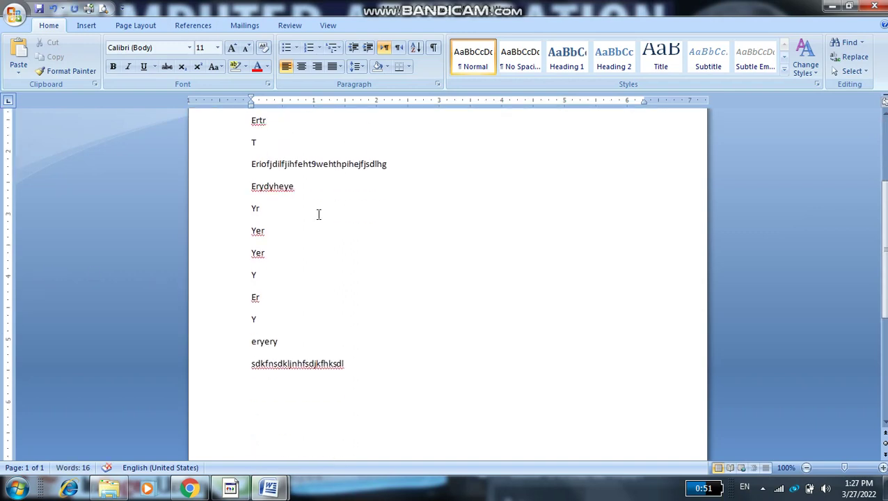
Make the first line 'Gwdyjgjhdd' centered, bold, larger and red
left_click_drag(371, 328, 299, 139)
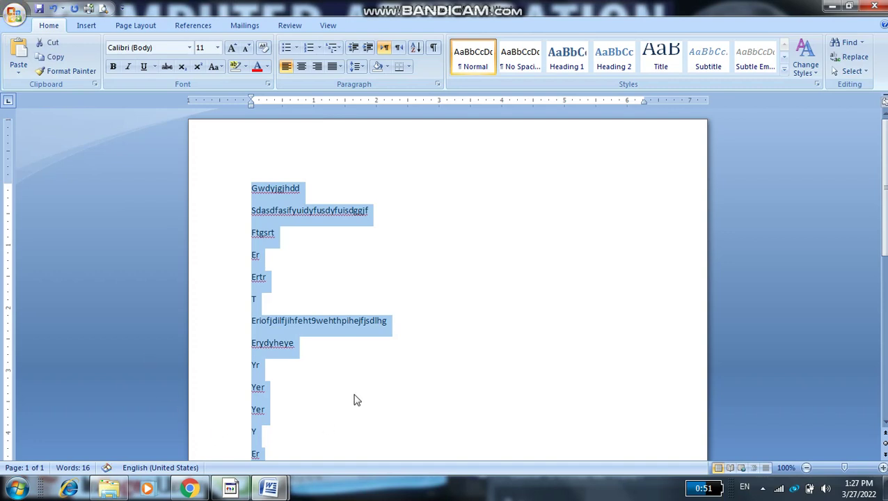
left_click(432, 268)
left_click_drag(309, 185, 245, 190)
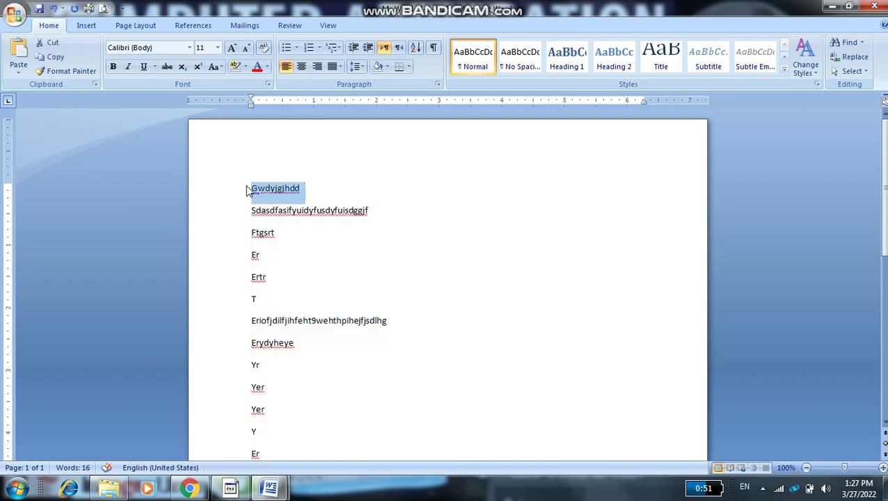
left_click(303, 68)
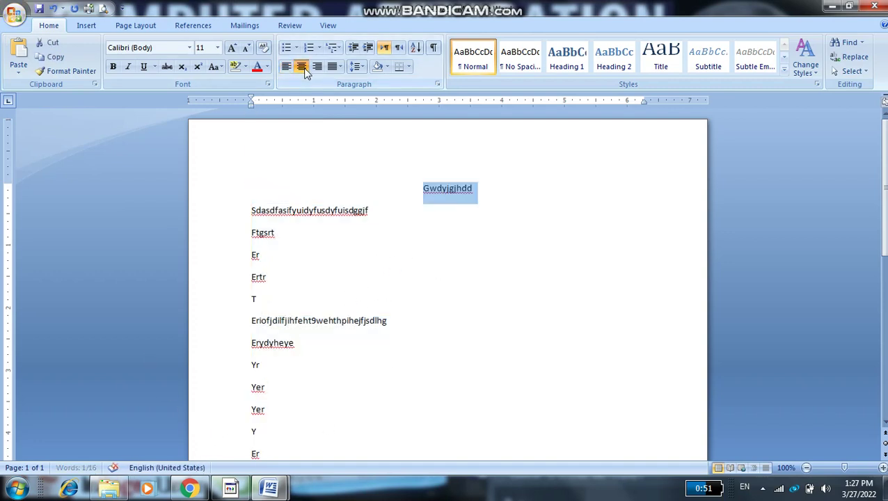
left_click(111, 68)
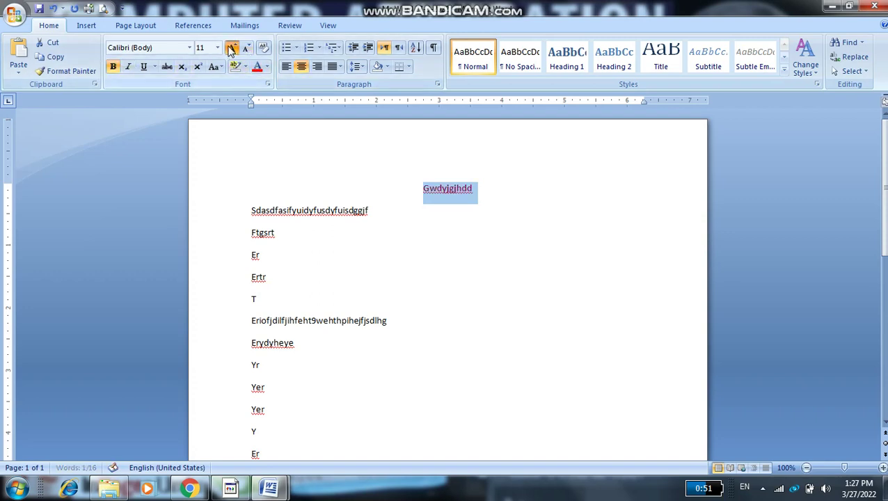
left_click(232, 49)
left_click(521, 357)
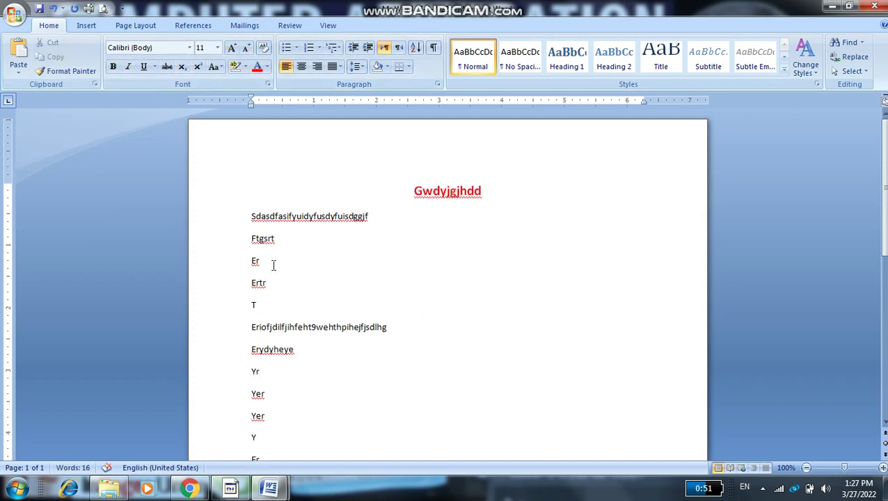
left_click(238, 239)
left_click(306, 379)
scroll(375, 407, "down", 5)
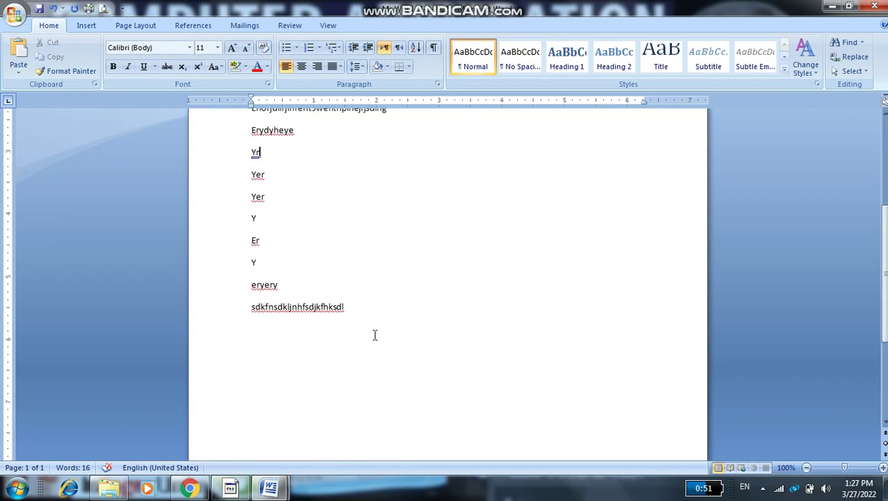
scroll(376, 313, "up", 5)
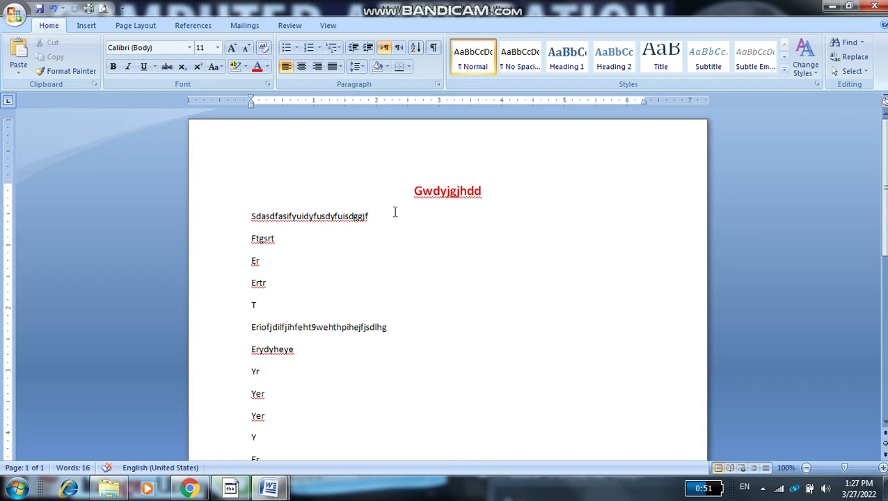
Give the Ftgsrt line black paragraph shading
left_click(282, 241)
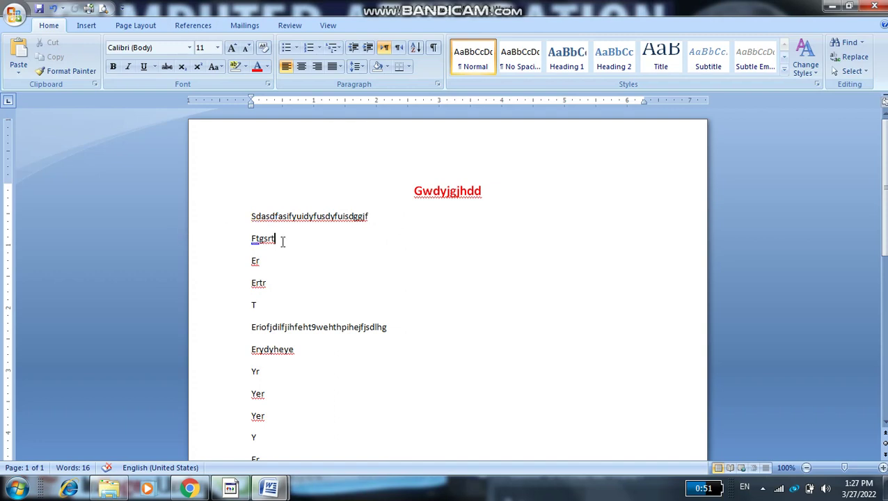
left_click(387, 66)
left_click(403, 130)
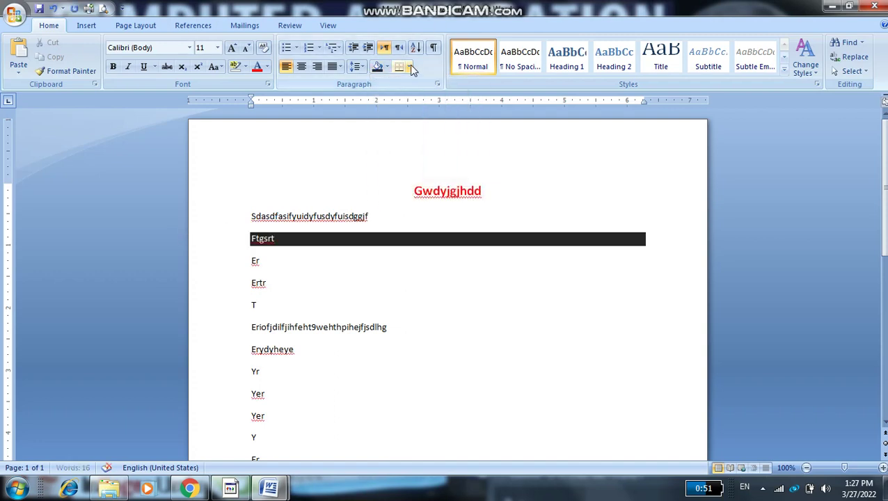
Put a red dashed box border around the Erydyheye line
left_click(409, 67)
left_click(283, 346)
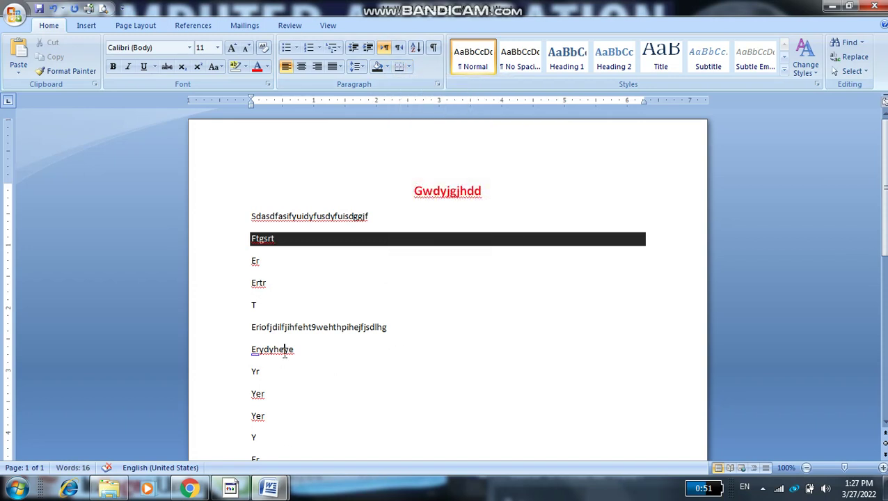
left_click(408, 67)
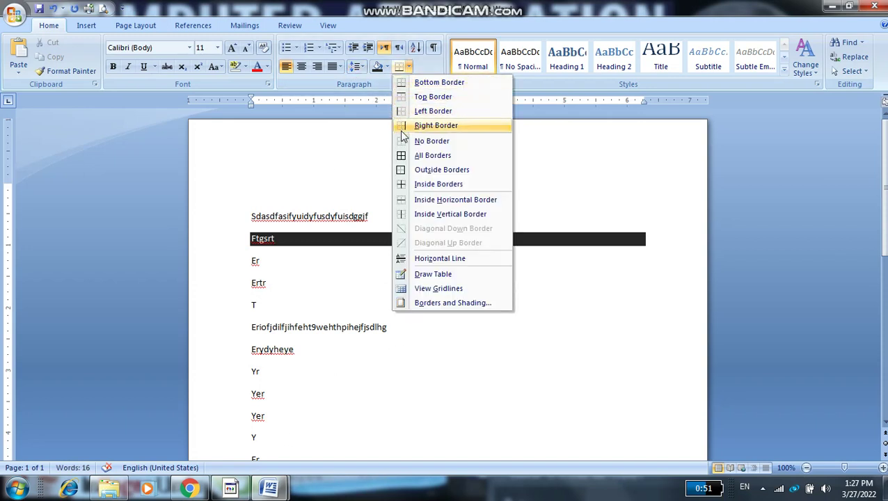
left_click(433, 156)
left_click(525, 388)
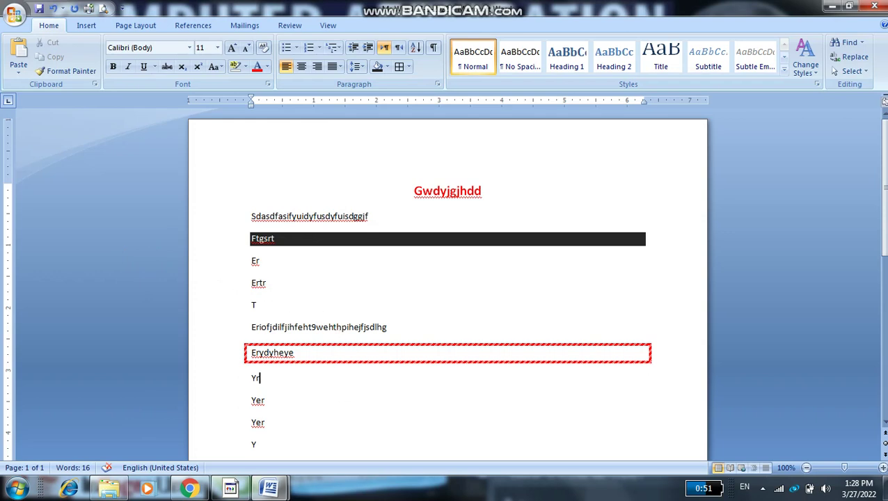
mouse_move(290, 491)
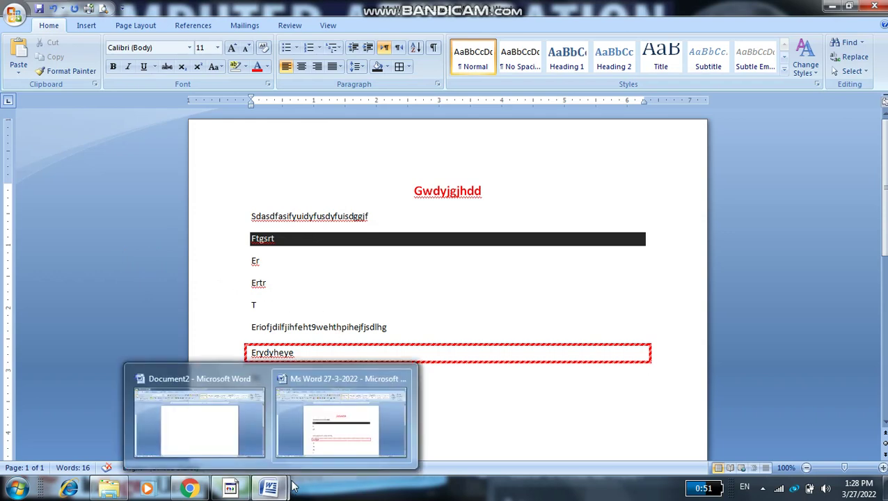